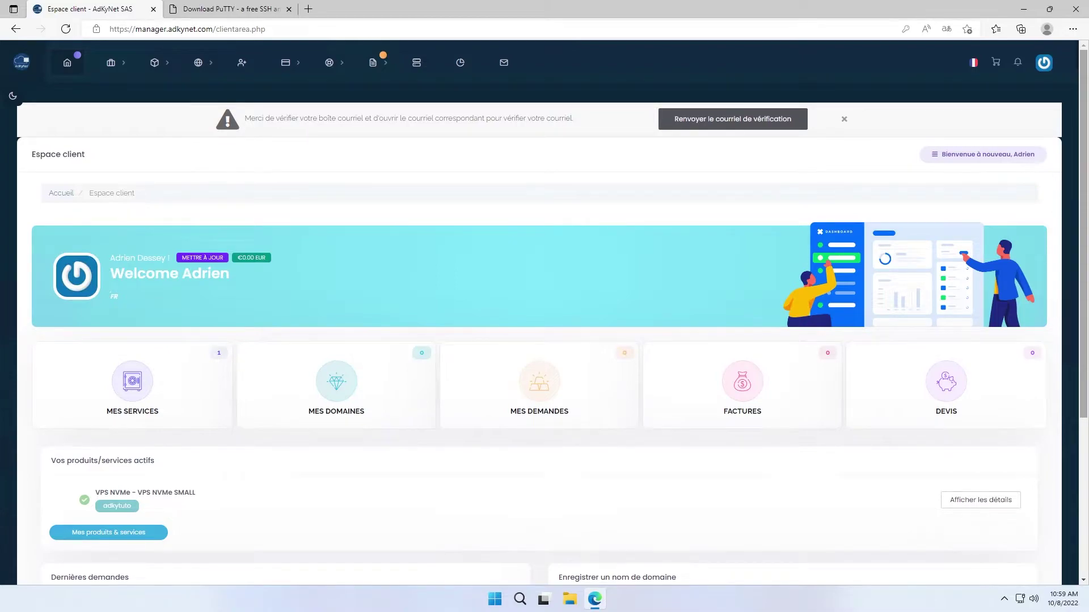
- Open the account menu on the AdKyNet Espace client dashboard
left_click(982, 154)
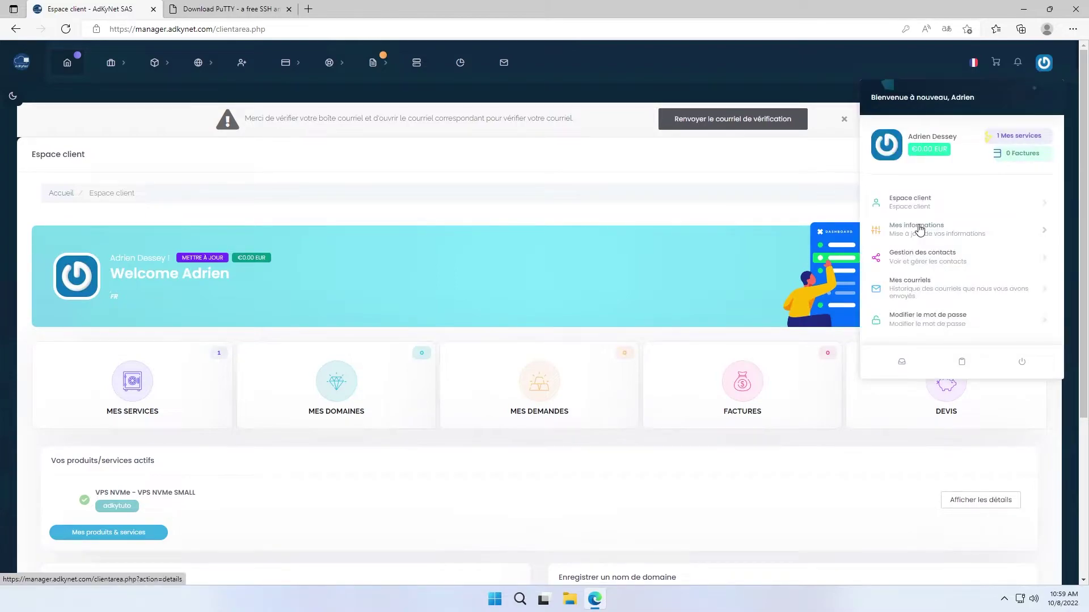
- Open the 'Votre VPS - AdKyNet SAS' message from the Mes courriels history
left_click(944, 296)
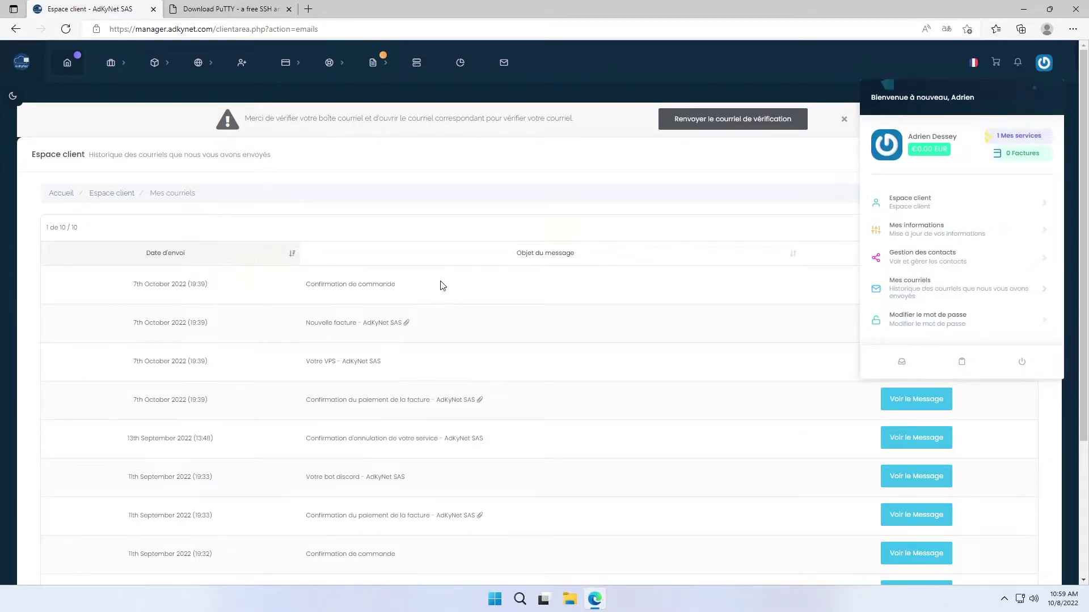
left_click_drag(148, 438, 158, 476)
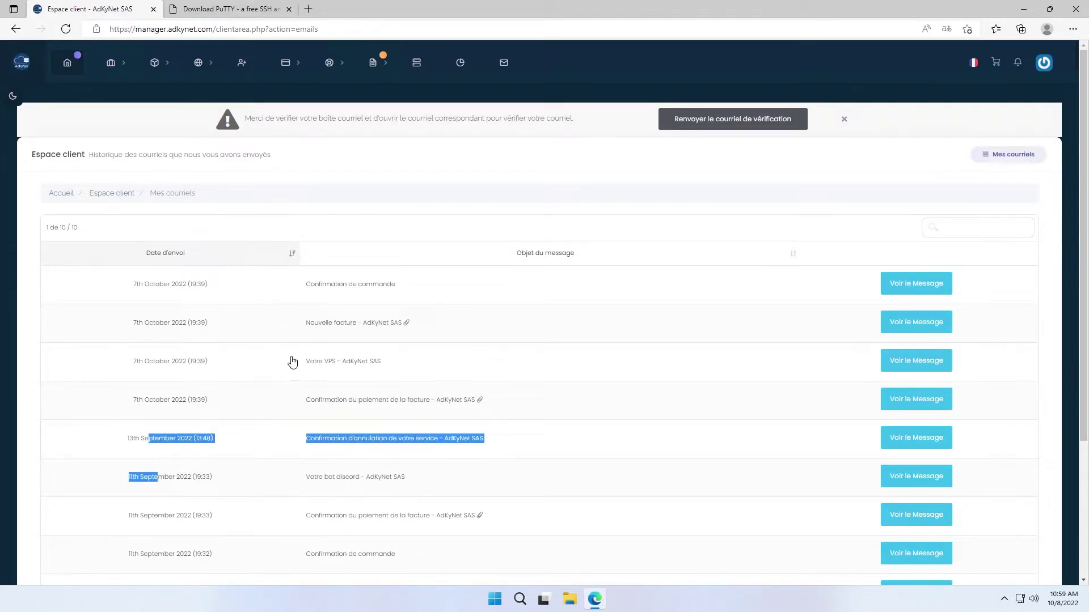
left_click(330, 359)
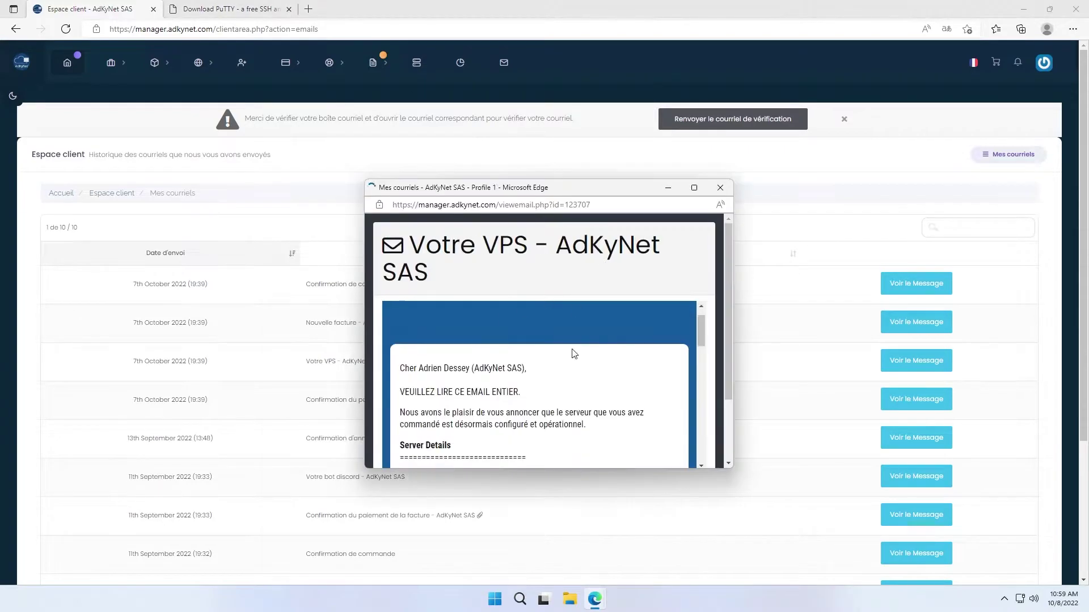
- Enlarge the email, highlight the server's IPv4 and IPv6 lines, then close it
scroll(579, 317, "down", 2)
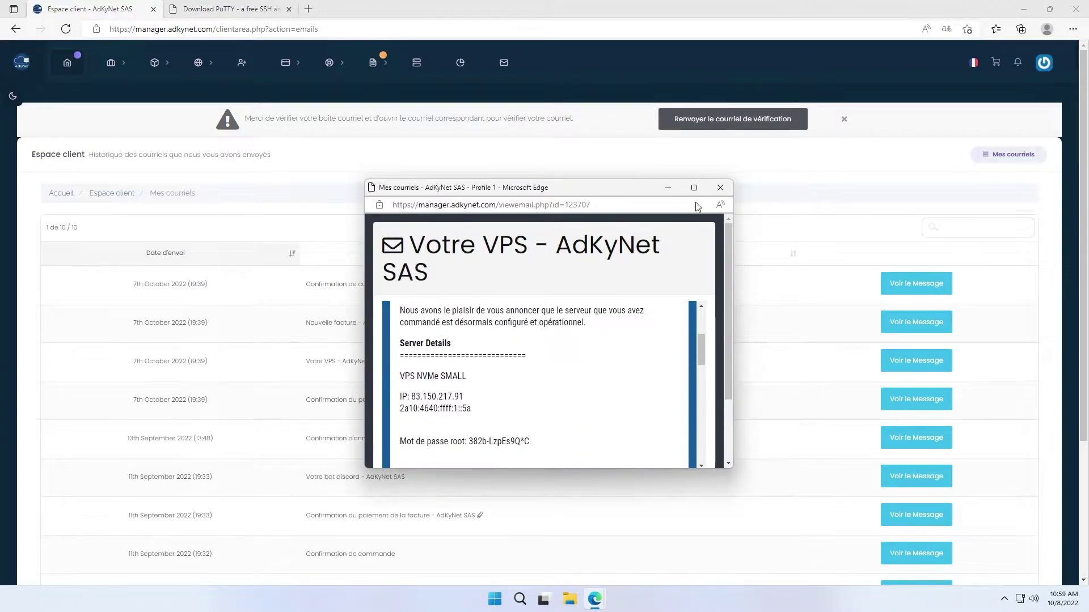
left_click(694, 187)
left_click_drag(403, 192, 476, 211)
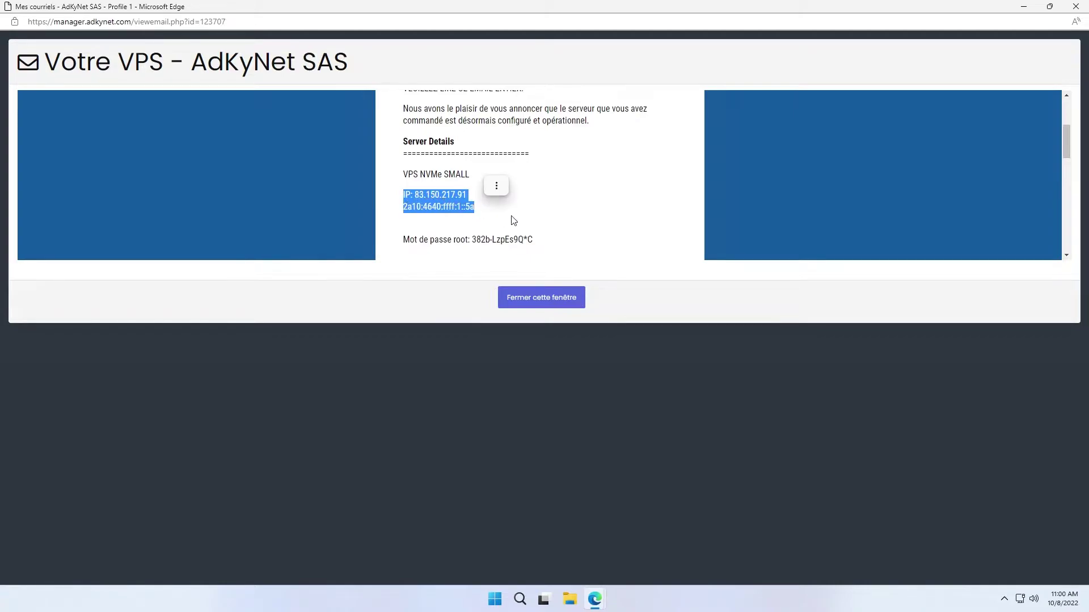
left_click_drag(565, 7, 785, 140)
left_click(266, 154)
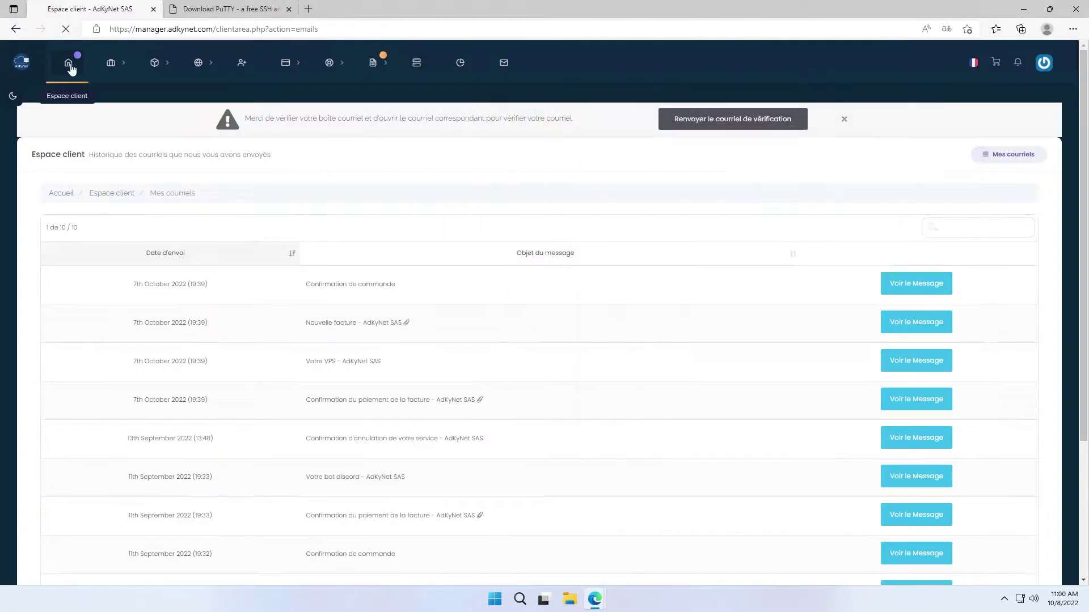
- Open the VPS NVMe SMALL service details and reload with F5 until its actions appear
left_click(274, 166)
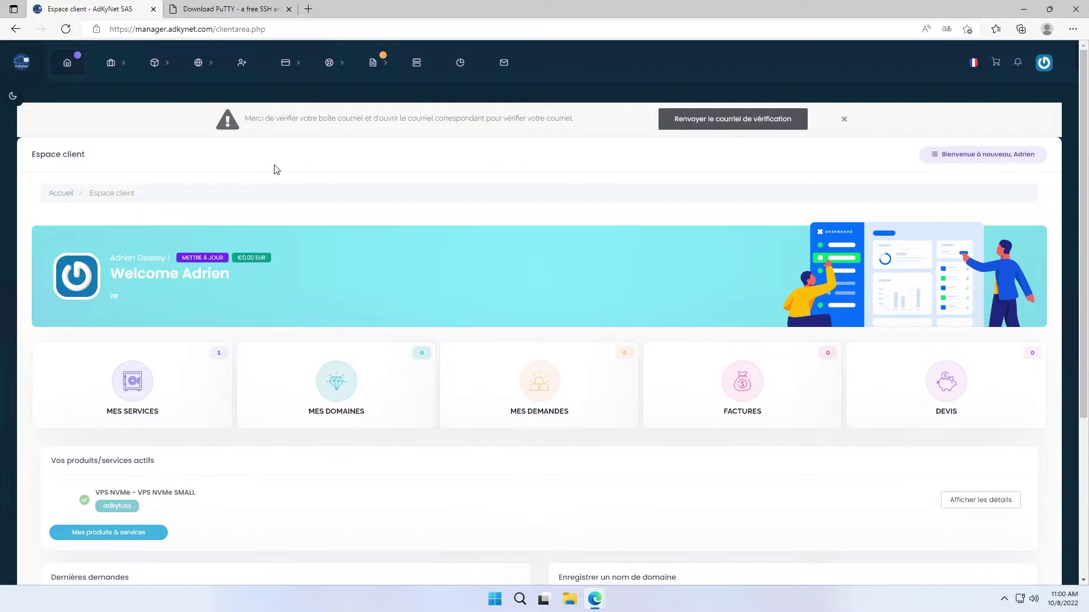
left_click(83, 499)
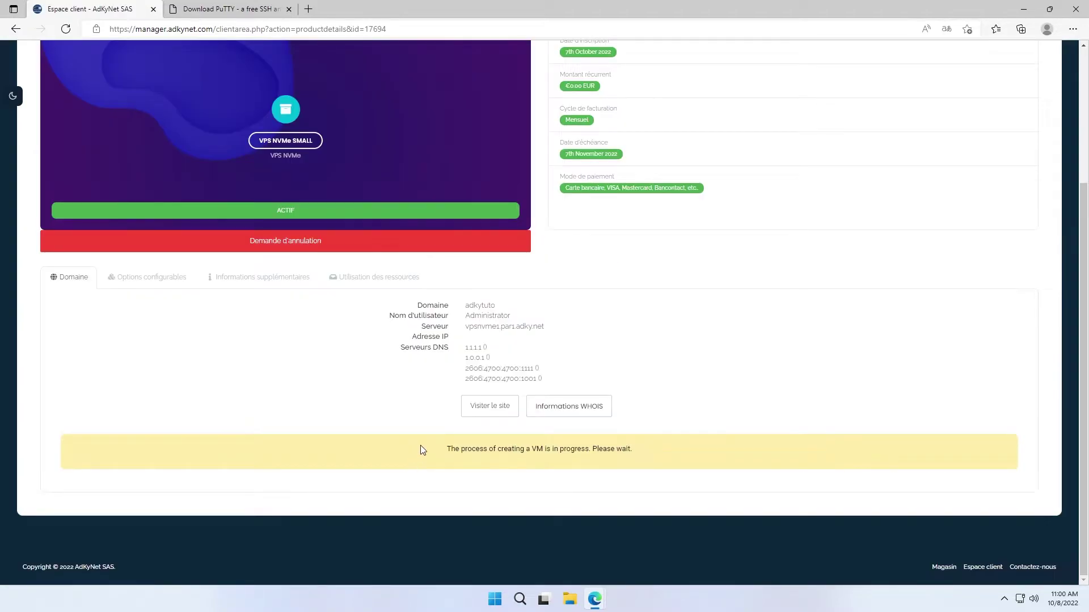
left_click_drag(420, 447, 638, 456)
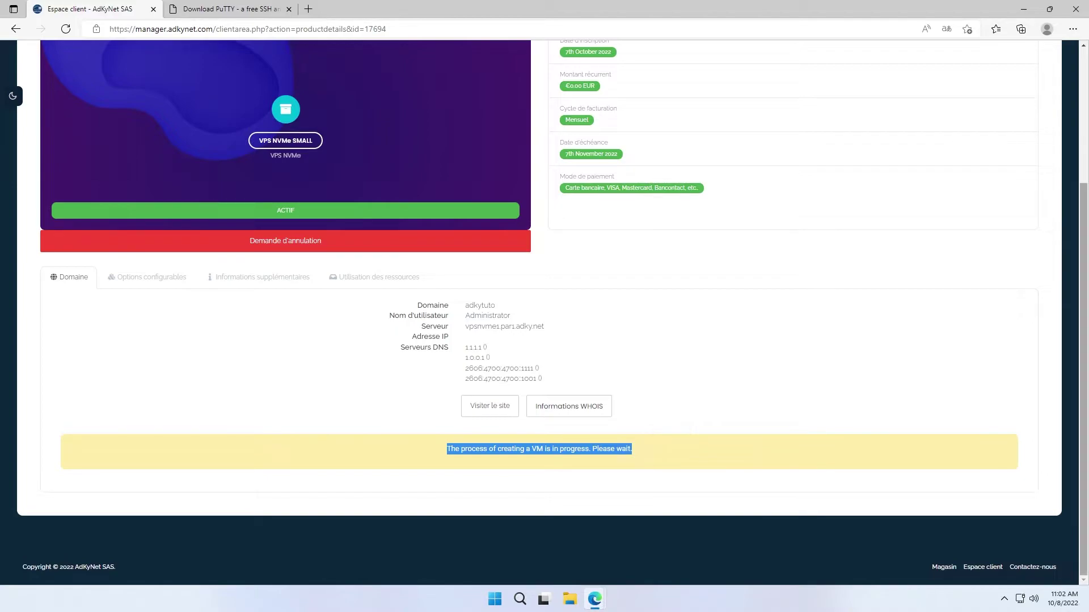
key("F5")
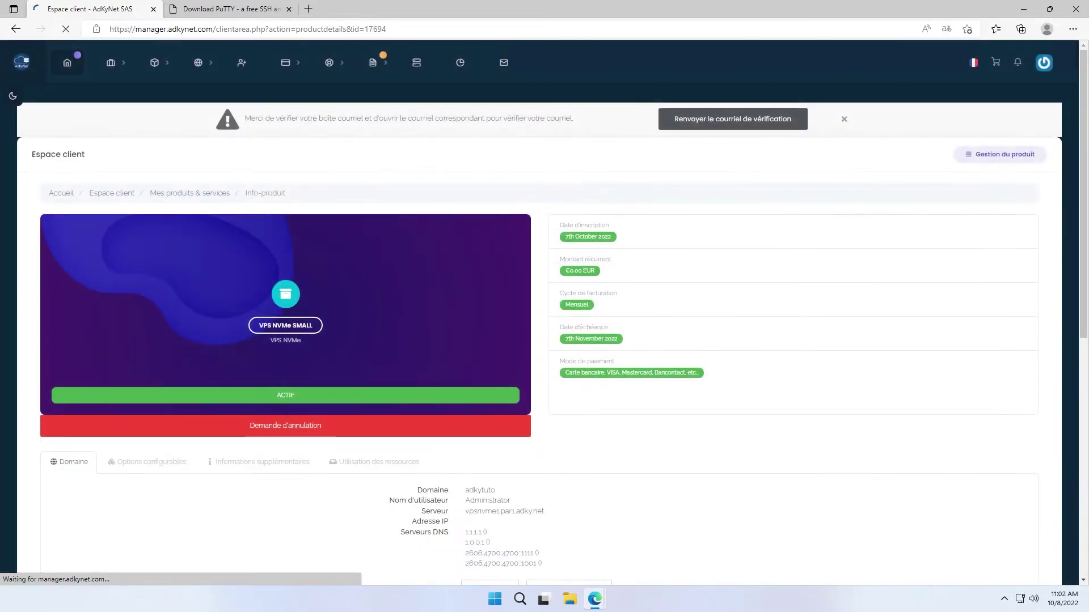
scroll(756, 413, "down", 7)
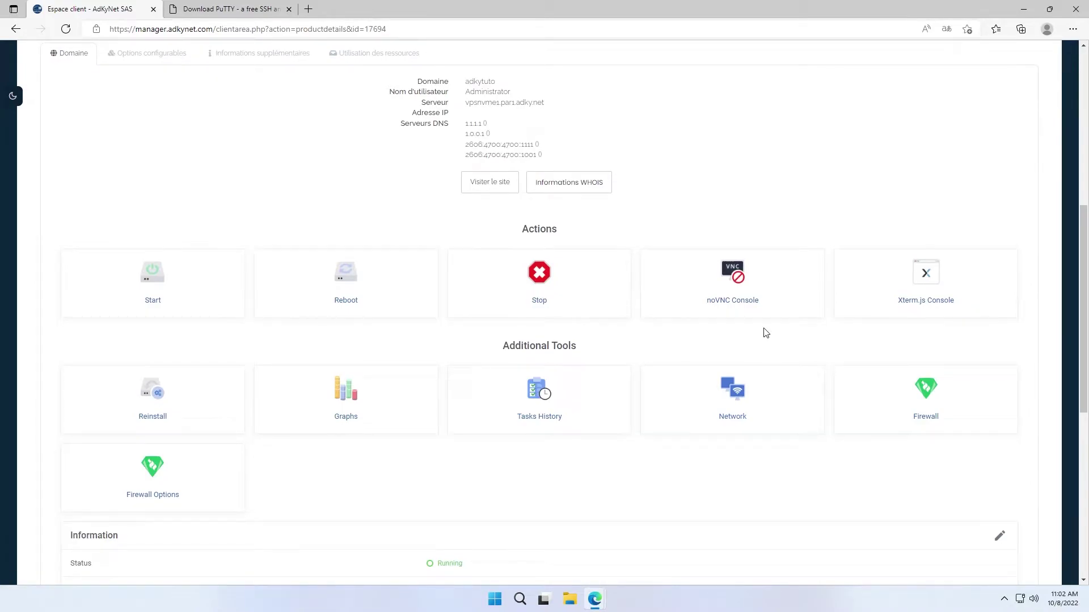
- Open the VPS noVNC console, reopening it after the 403 error, and centre the window
left_click(751, 317)
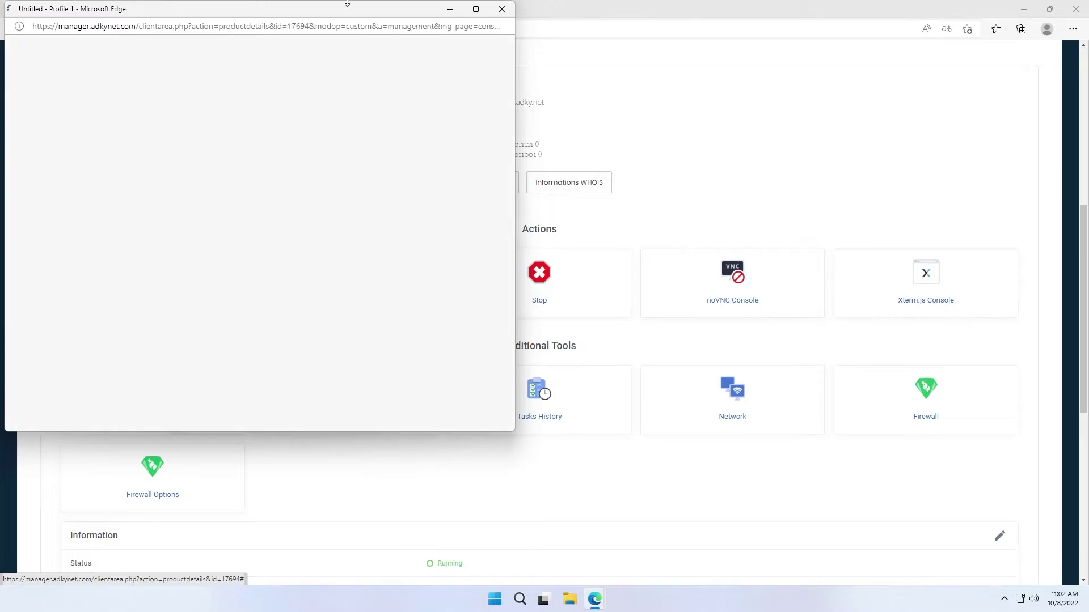
left_click_drag(348, 3, 619, 50)
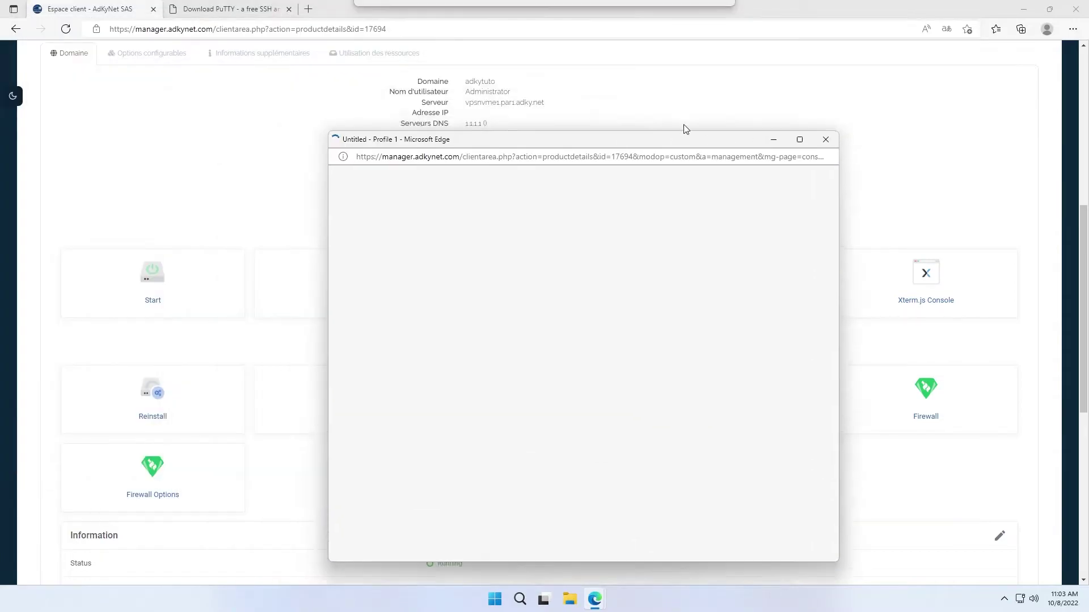
left_click_drag(685, 127, 573, 57)
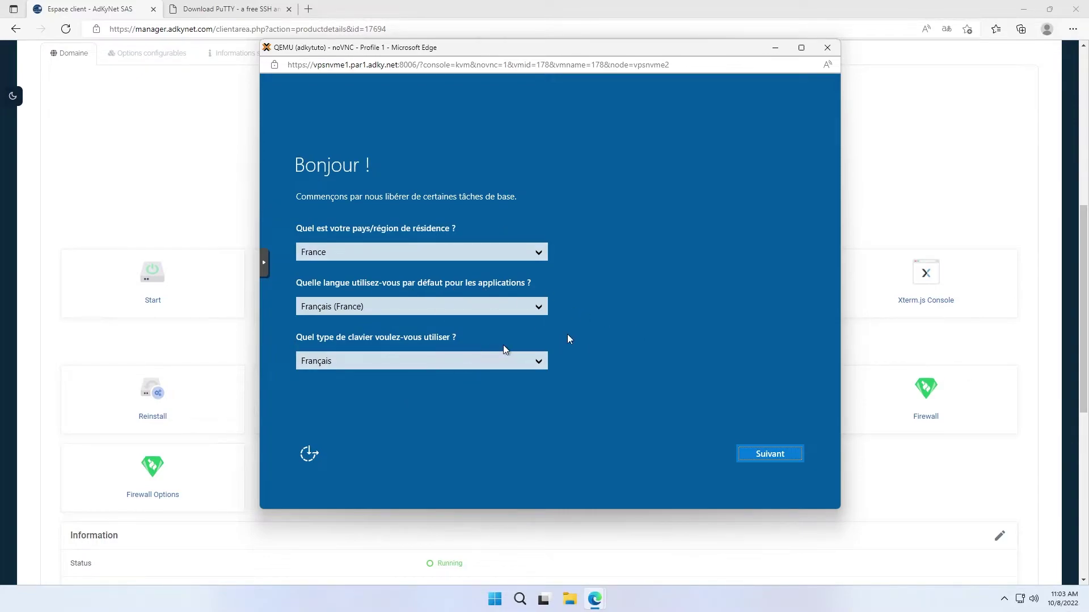
- Accept the French region settings, then set and confirm the Administrator password
left_click(762, 454)
type("P**********")
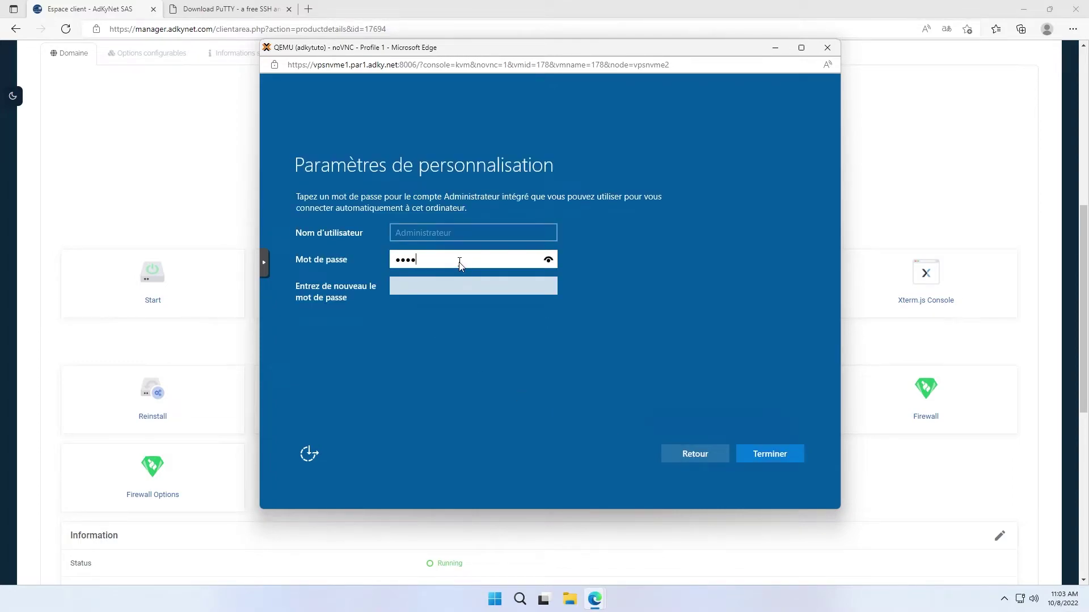
key("Tab")
type("P")
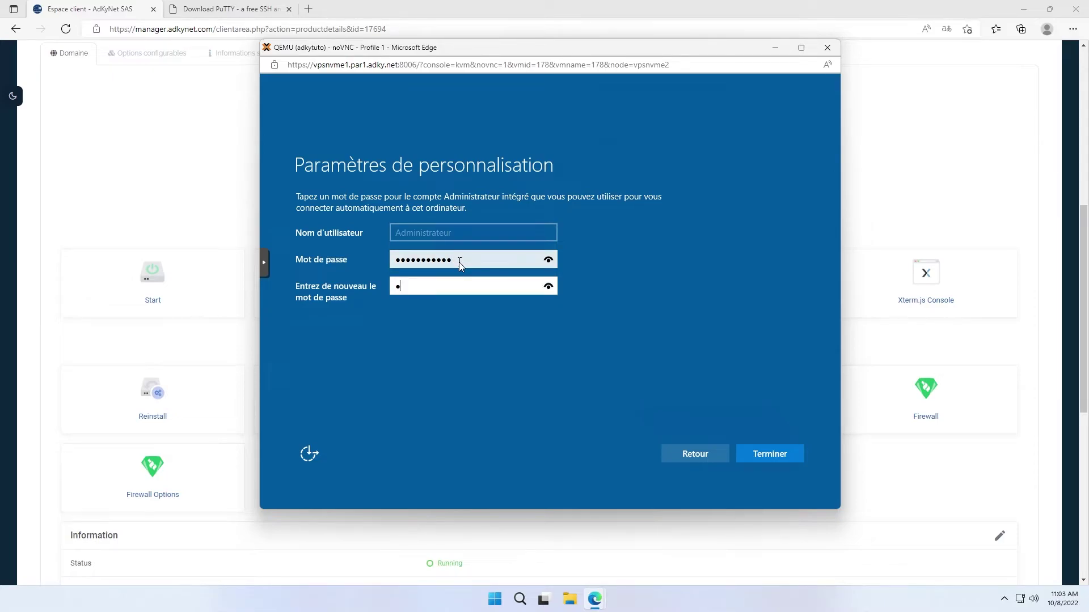
type("**********")
left_click(754, 454)
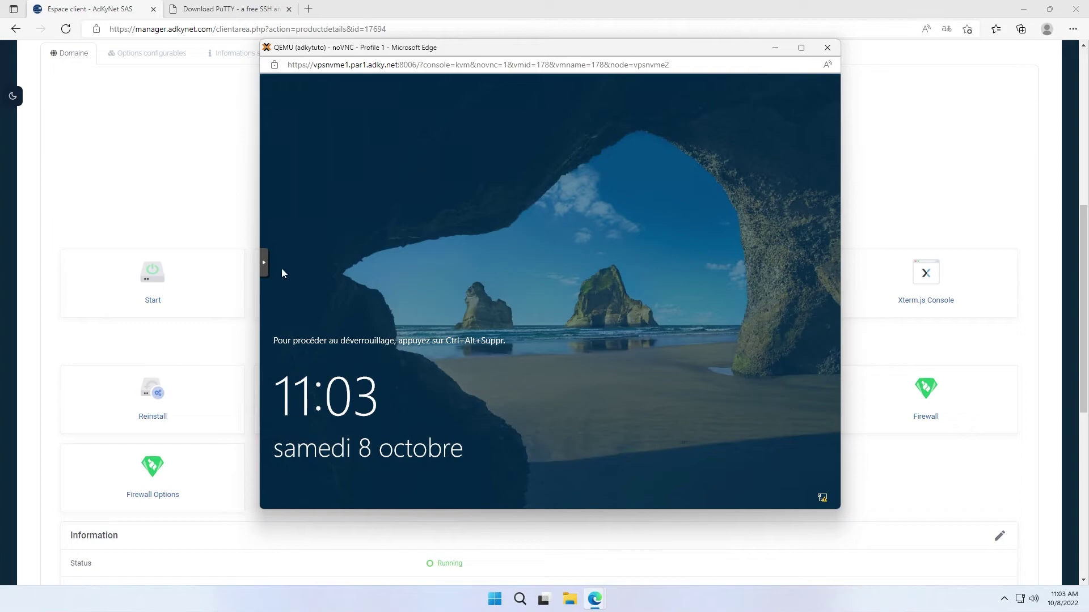
left_click(264, 265)
left_click(272, 264)
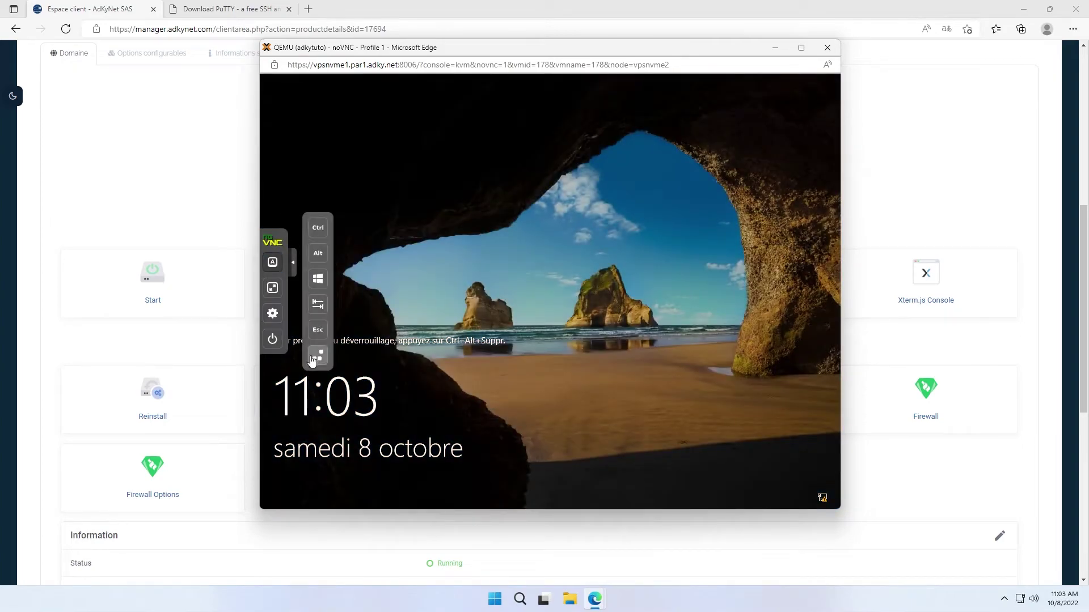
- Send Ctrl+Alt+Del, sign in as Administrateur with its password, and answer Non to network discovery
left_click(318, 355)
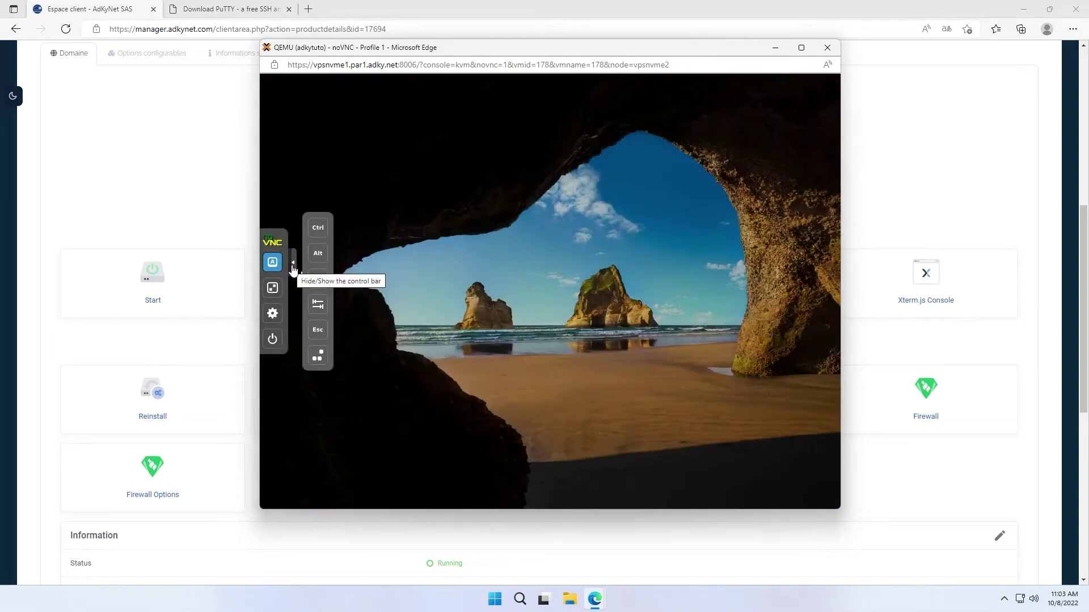
left_click(314, 279)
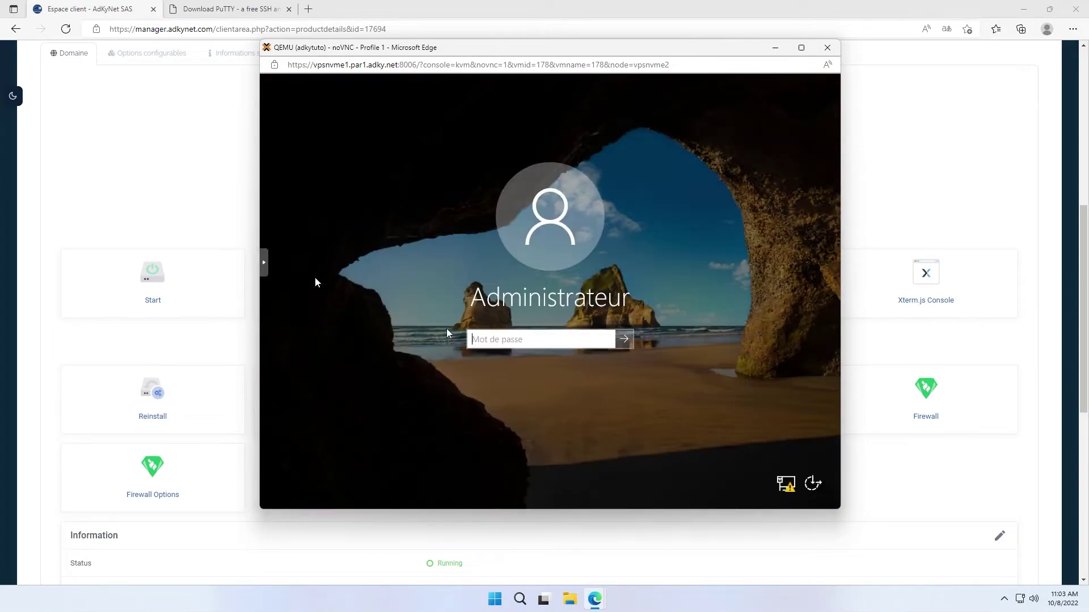
type("•••••••••••")
key("Return")
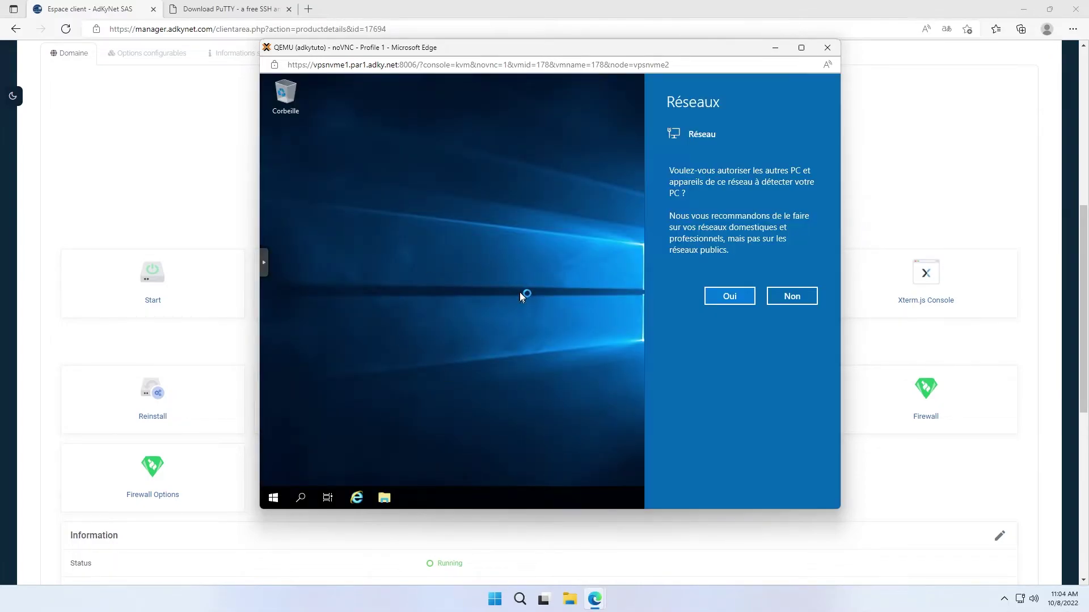
left_click(789, 294)
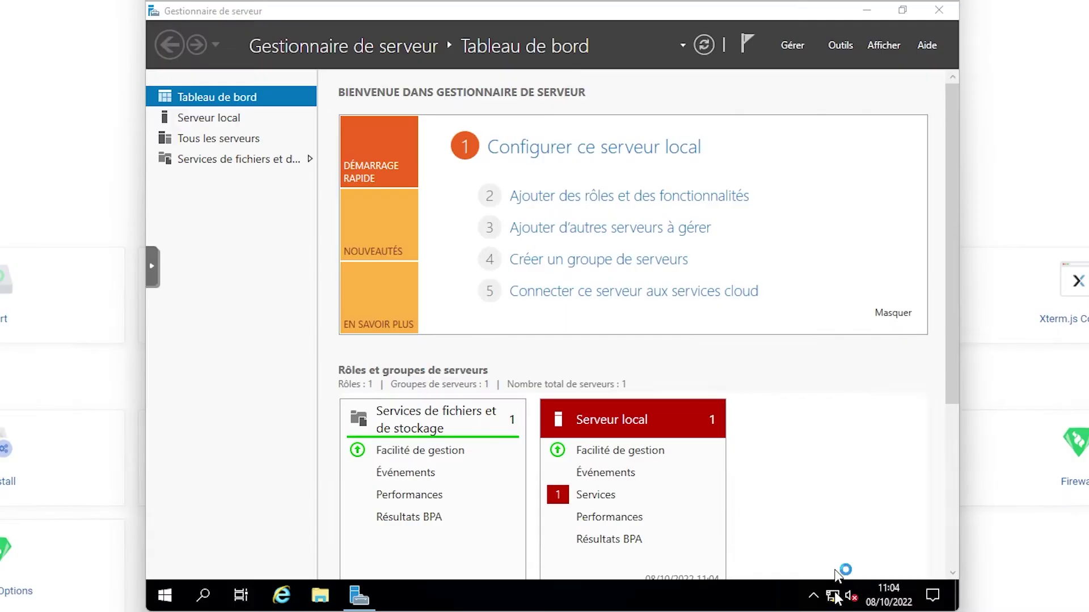
- Open the TCP/IPv4 properties of the Instance Ethernet 0 adapter
right_click(751, 497)
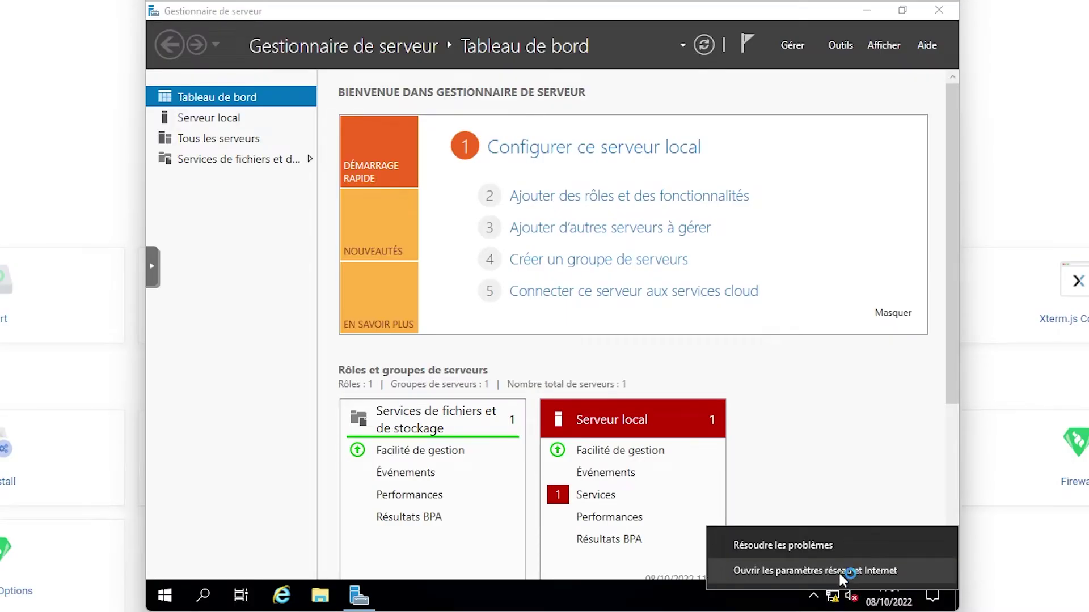
left_click(841, 572)
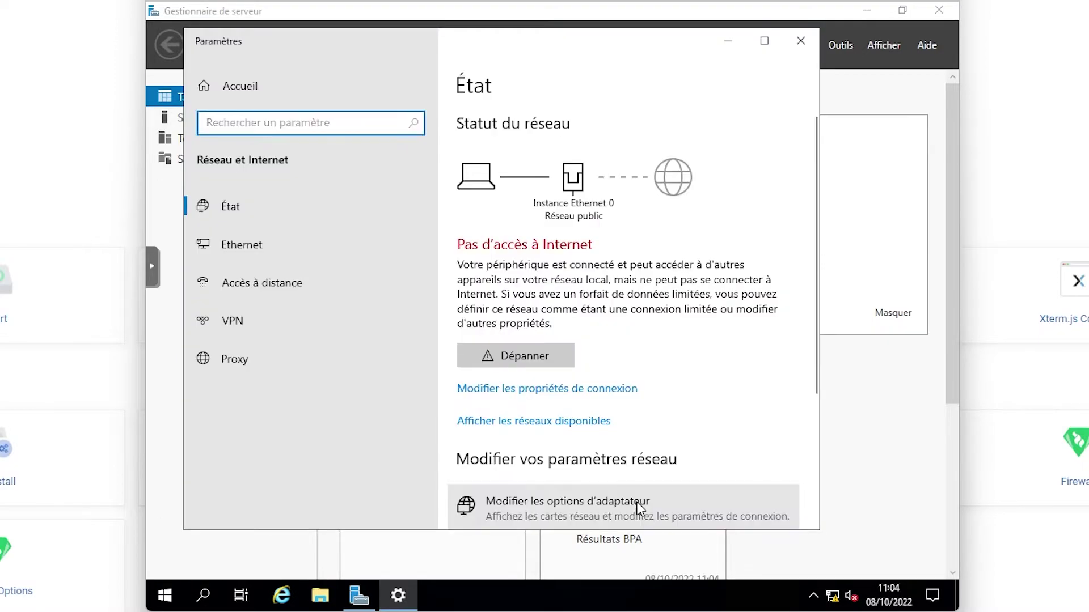
left_click(639, 508)
double_click(328, 176)
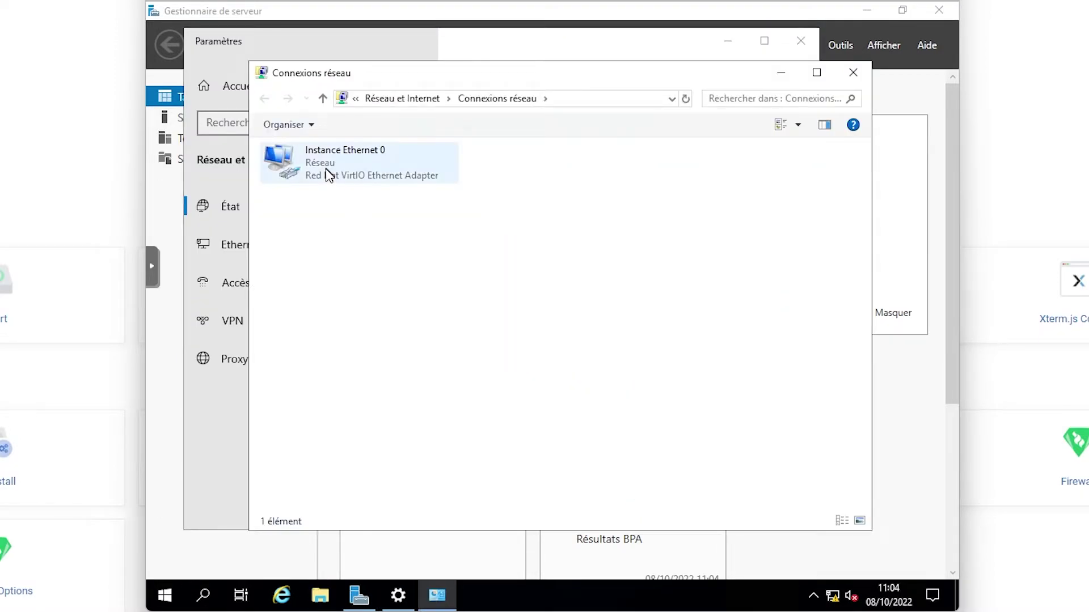
left_click(457, 429)
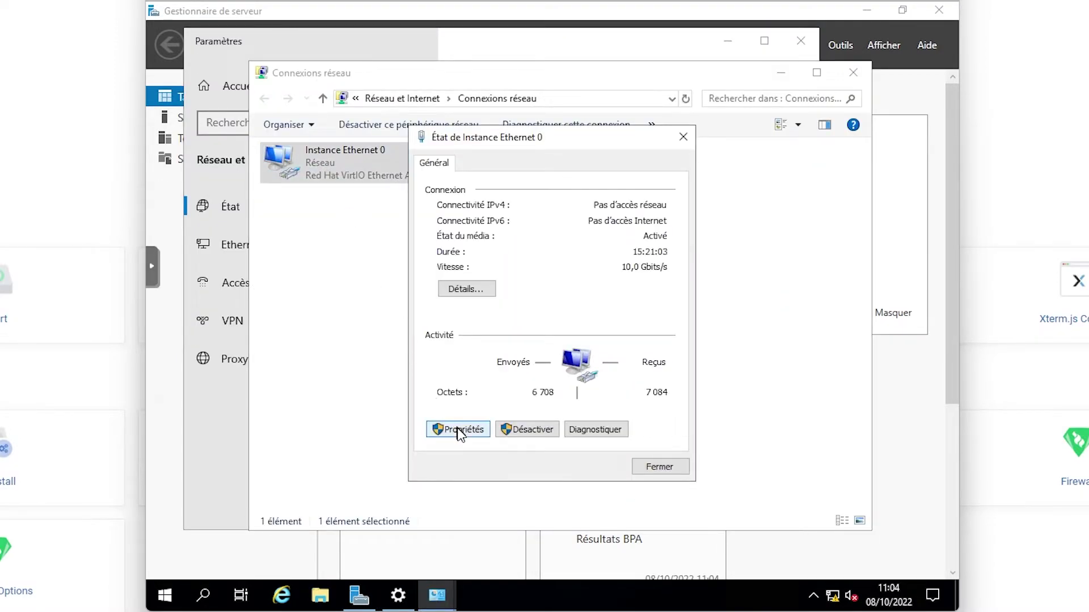
double_click(521, 317)
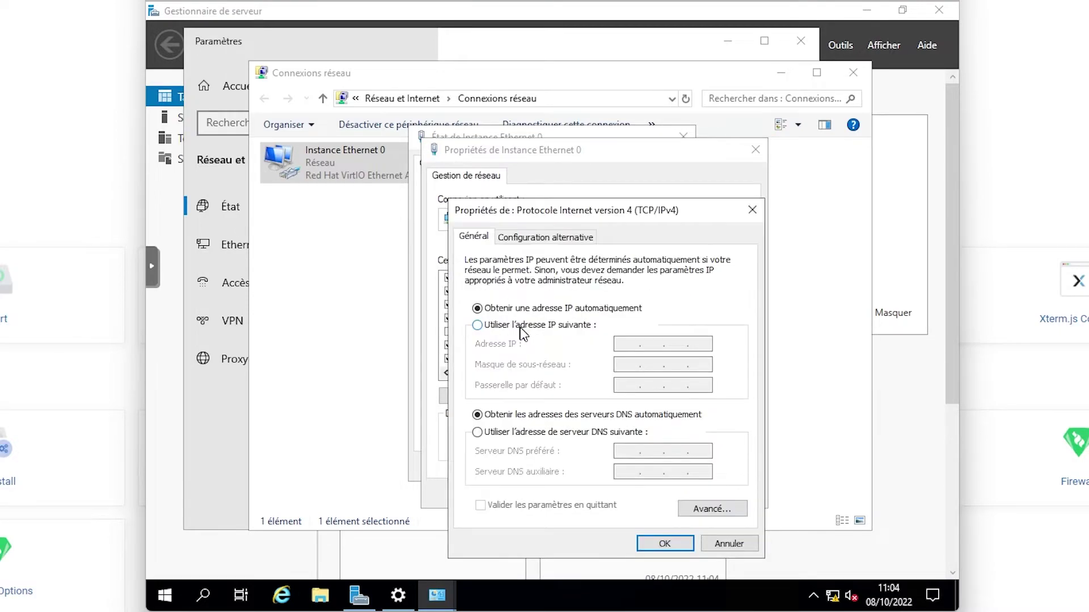
- Switch to a manual IP address and enter DNS servers 1.1.1.1 and 1.0.0.1
left_click(521, 329)
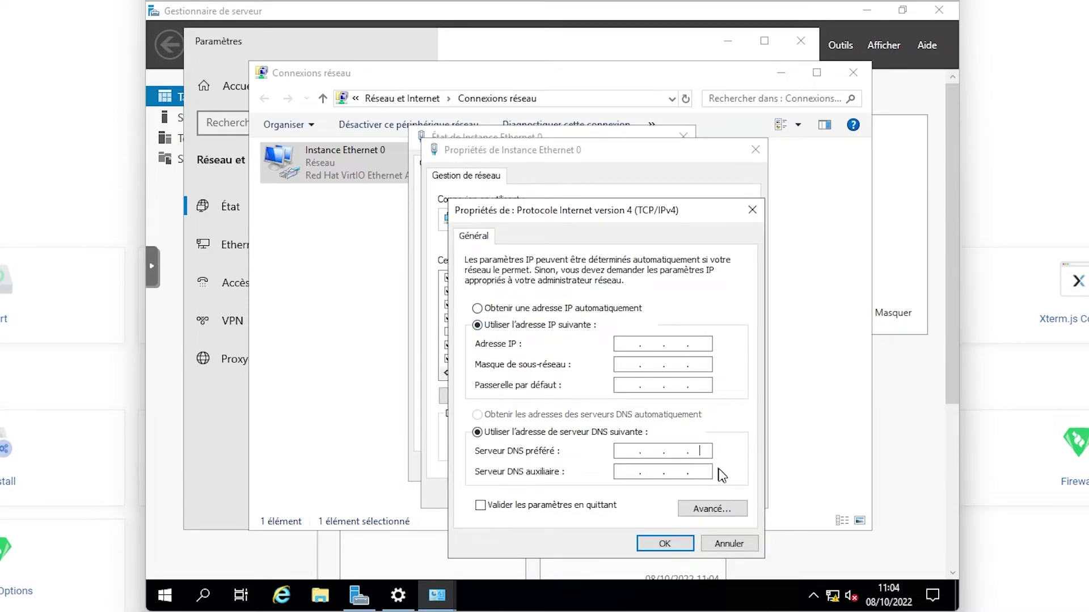
type("1.1.1.1")
key("Tab")
type("1.0.0.1")
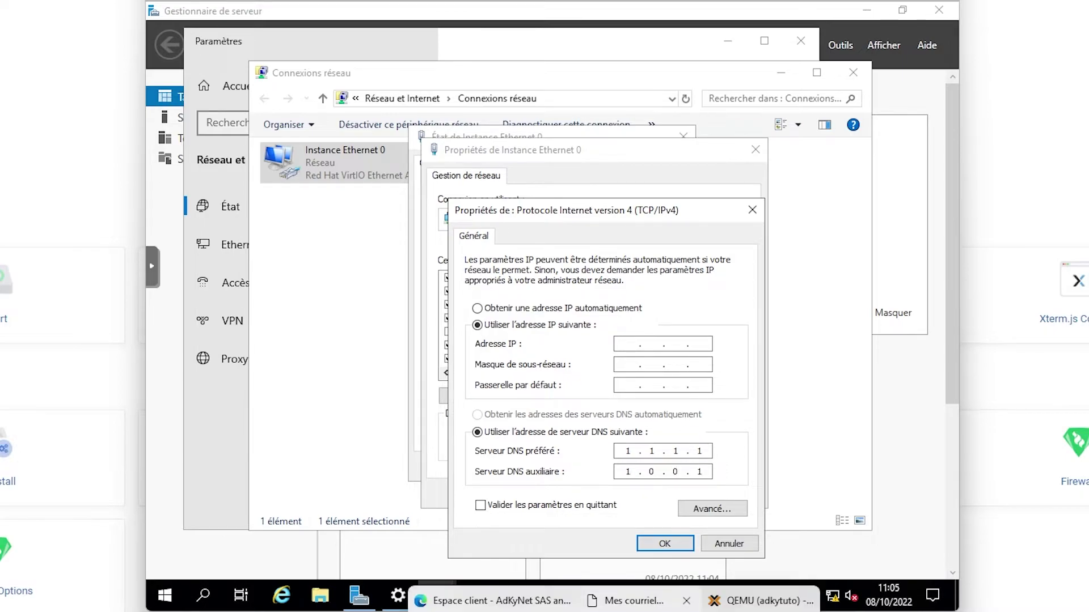
- Move the AdKyNet service page aside and scroll to its IP Addresses table
left_click(626, 600)
left_click_drag(791, 91, 31, 116)
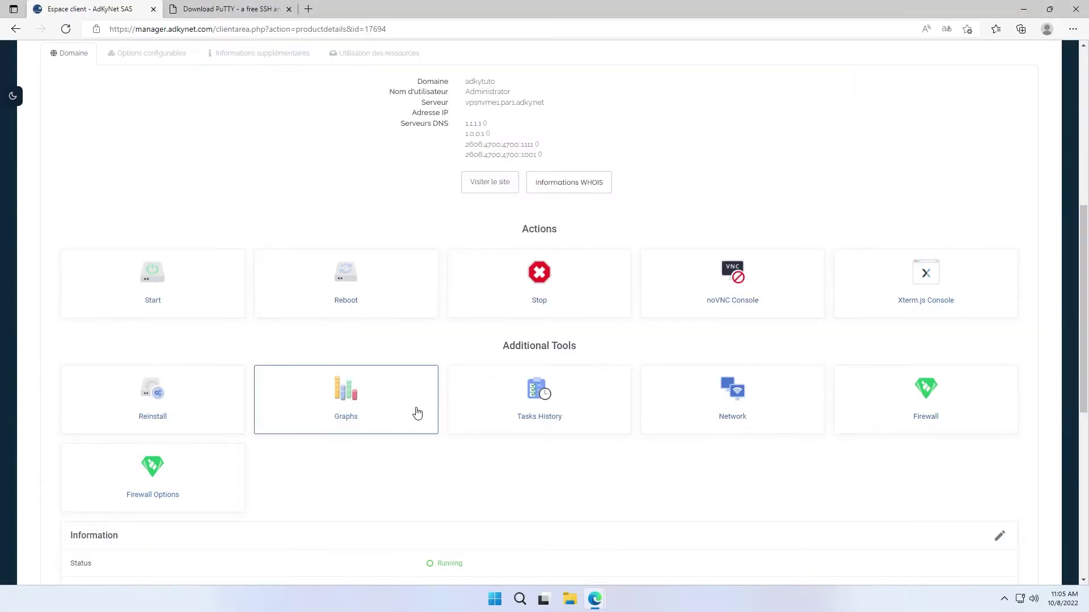
scroll(358, 426, "down", 6)
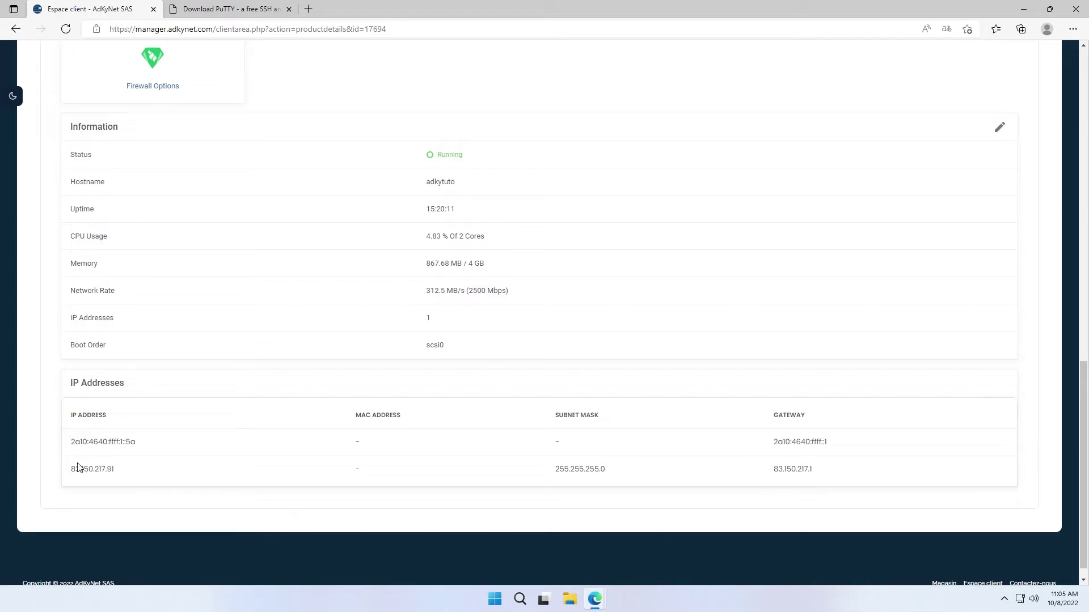
- Select the server's IPv4 and gateway addresses on the AdKyNet page, then return to the console
left_click_drag(72, 469, 610, 469)
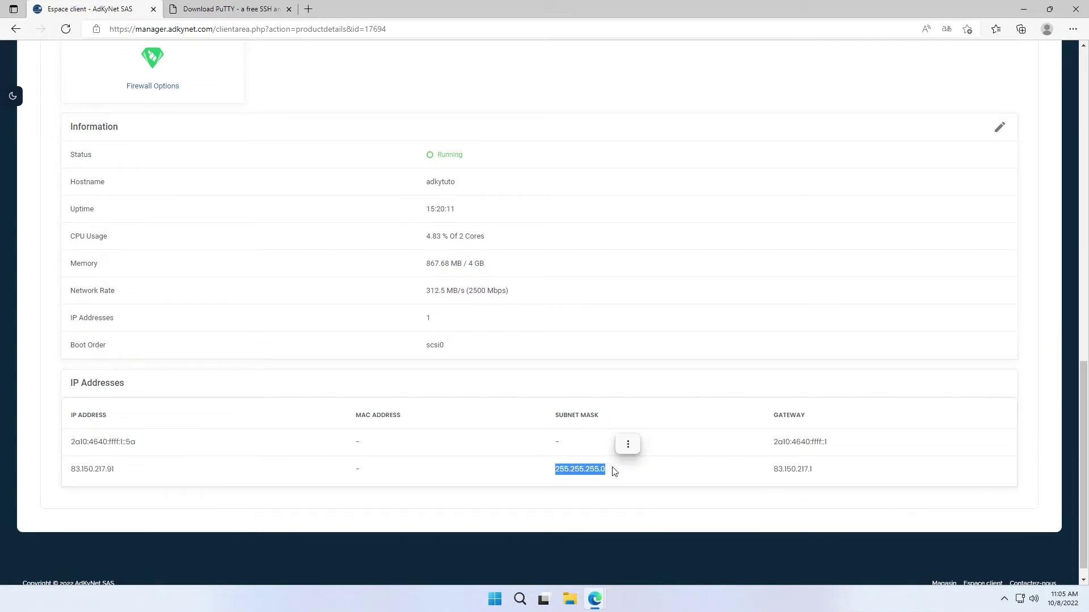
left_click_drag(753, 470, 820, 471)
mouse_move(594, 599)
left_click(696, 560)
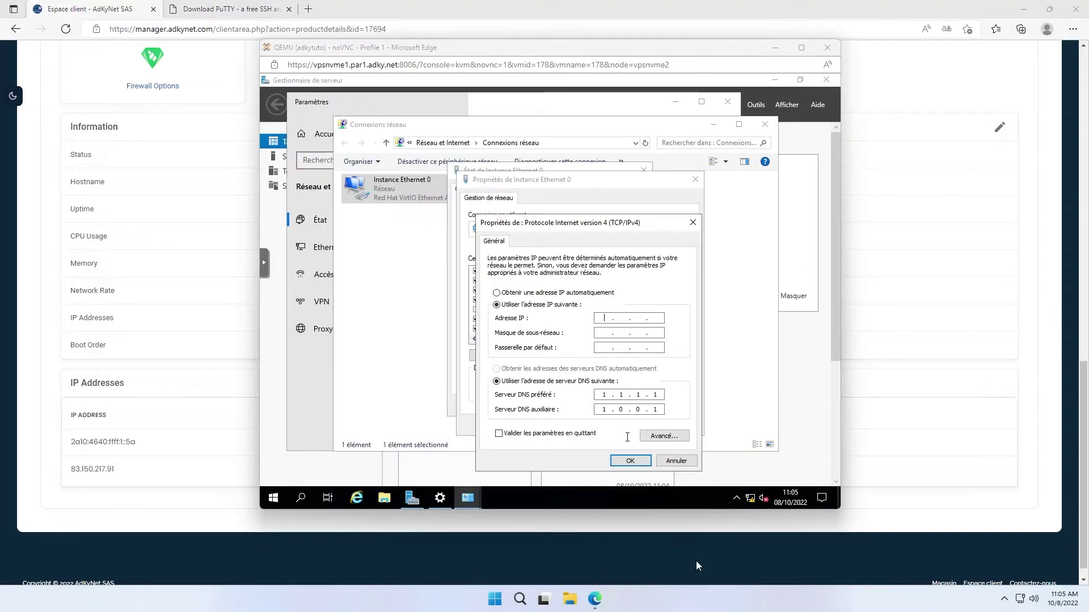
left_click_drag(604, 48, 397, 45)
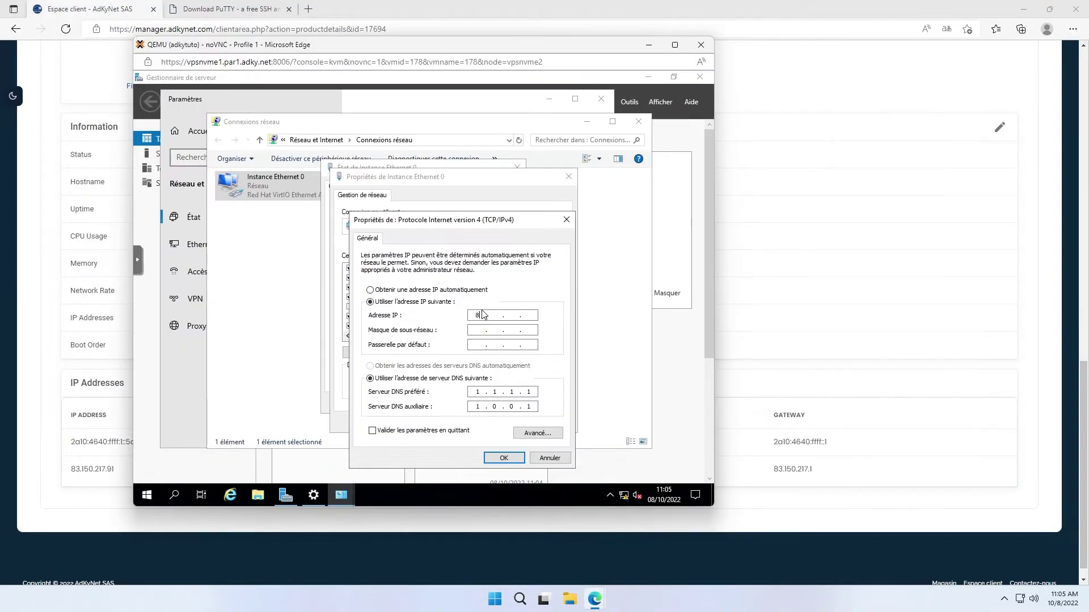
- Enter IP 83.150.217.91, mask 255.255.255.0, gateway 83.150.217.1, and confirm both dialogs
left_click(482, 315)
type("83 . 150 . 217 . 91")
key("Tab")
type("255255255")
mouse_move(501, 52)
left_mouse_down()
mouse_move(413, 38)
mouse_move(295, 40)
mouse_move(488, 40)
left_mouse_up()
left_click(467, 334)
type("83.150.217.1")
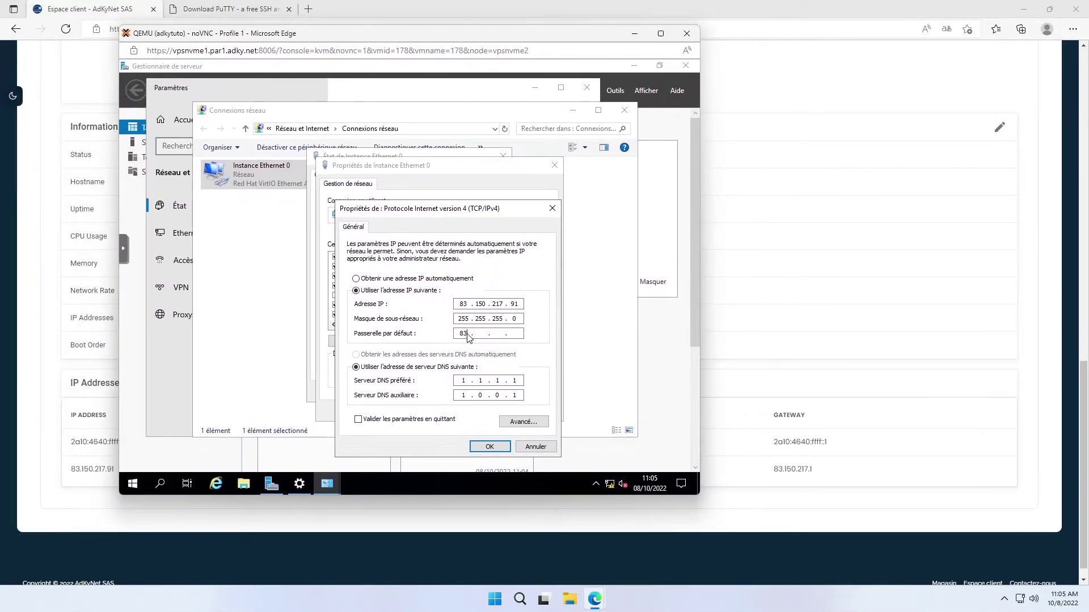
left_click(487, 448)
left_click(489, 413)
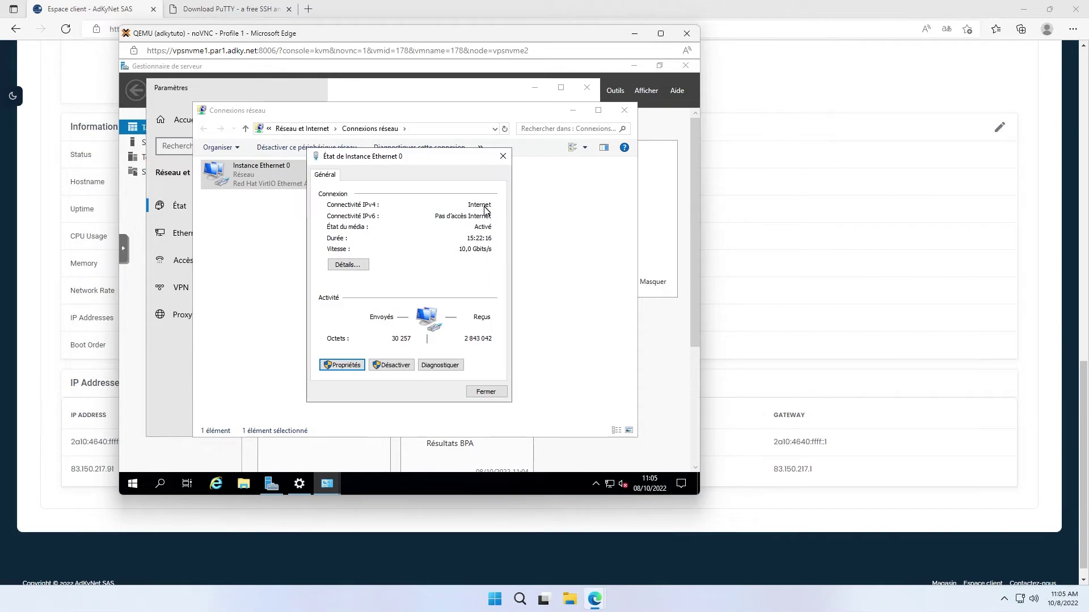
- Close the network windows, view Disque local (C:) under Ce PC, and reopen Gestionnaire de serveur
left_click(245, 484)
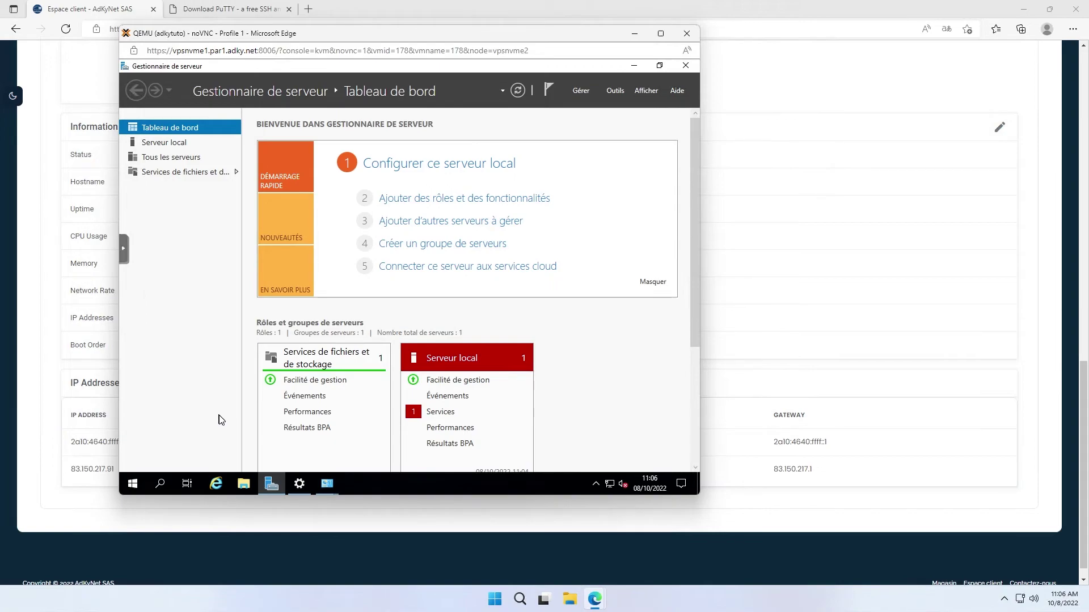
left_click(244, 484)
left_click(242, 256)
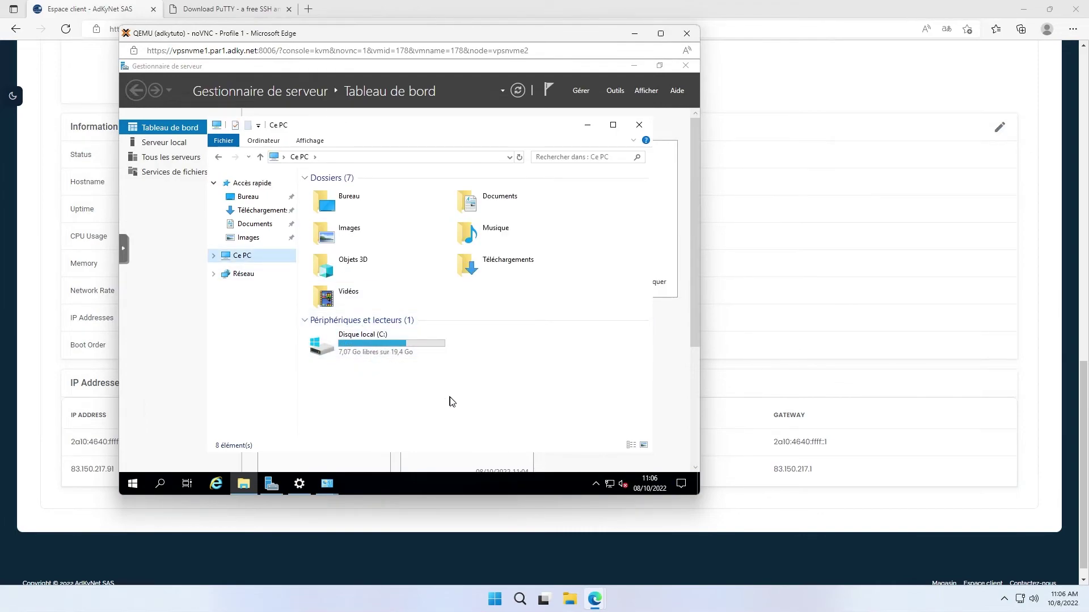
left_click(639, 125)
key("super")
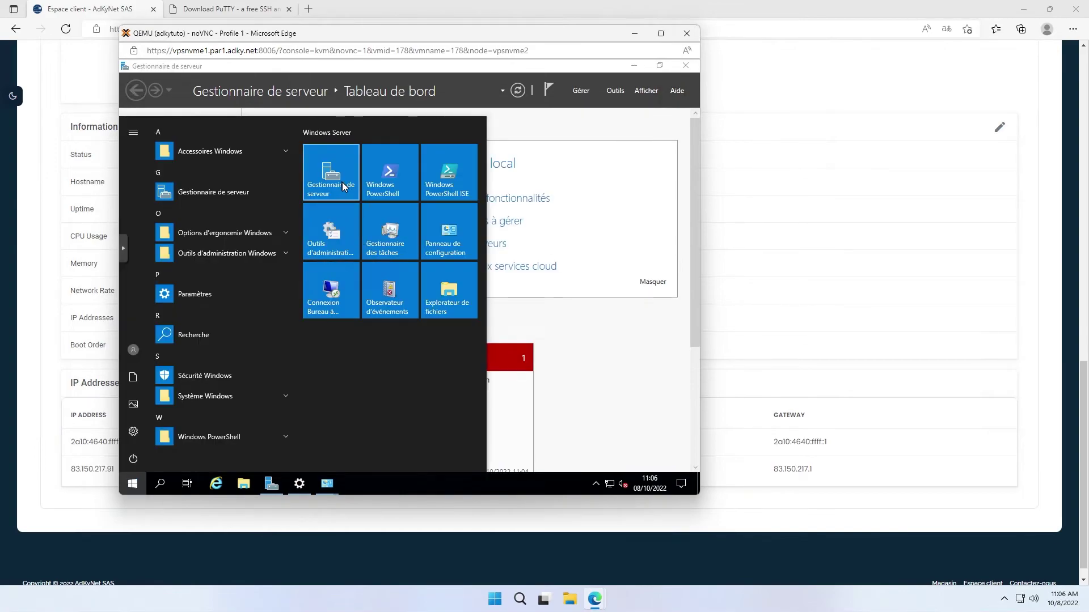
left_click(342, 182)
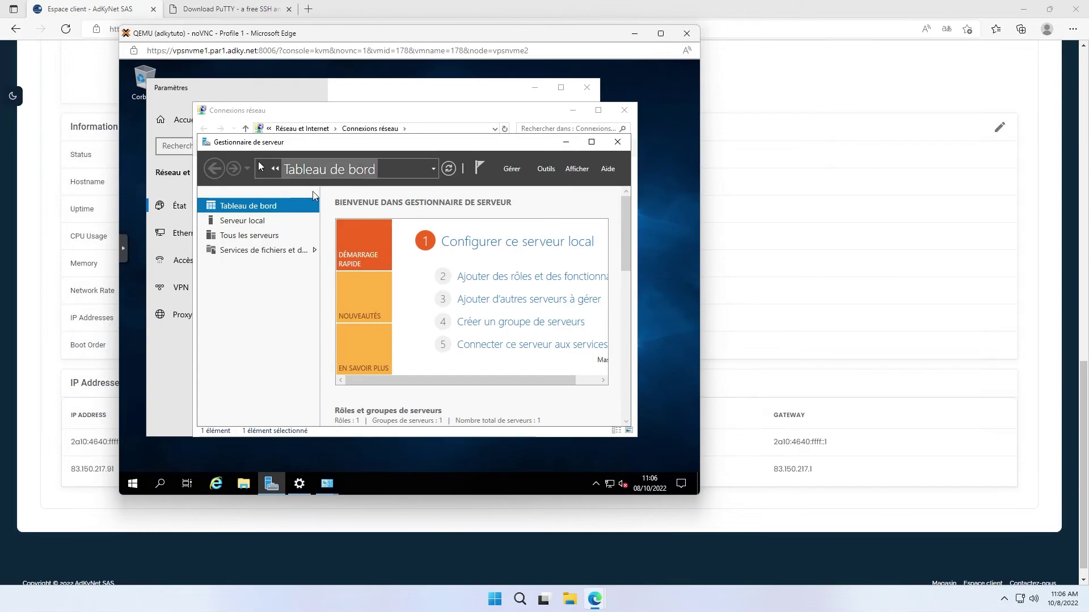
left_click(591, 142)
left_click(615, 91)
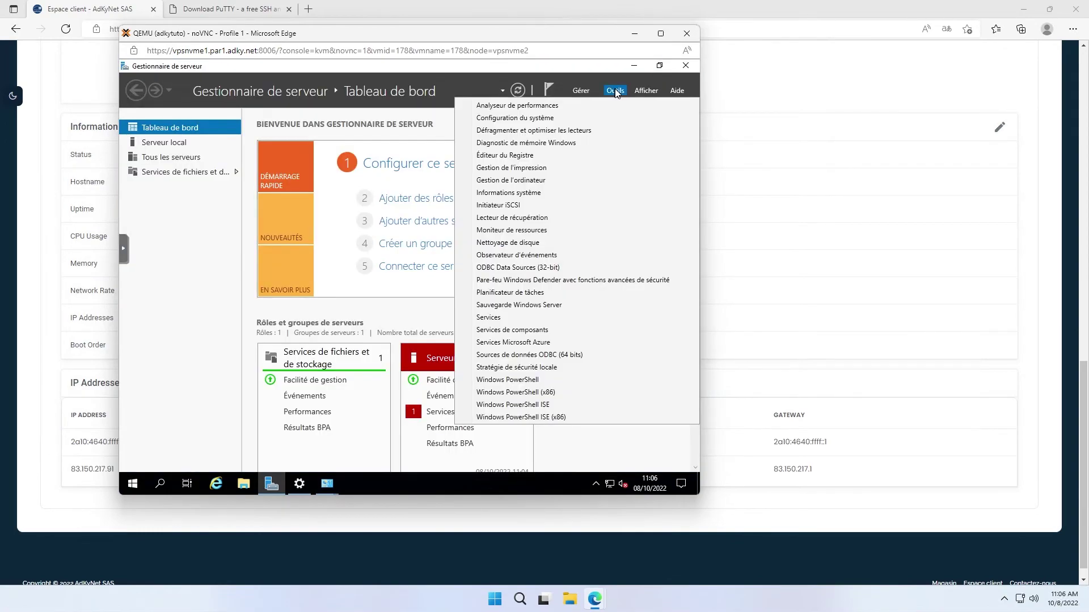
left_click(511, 180)
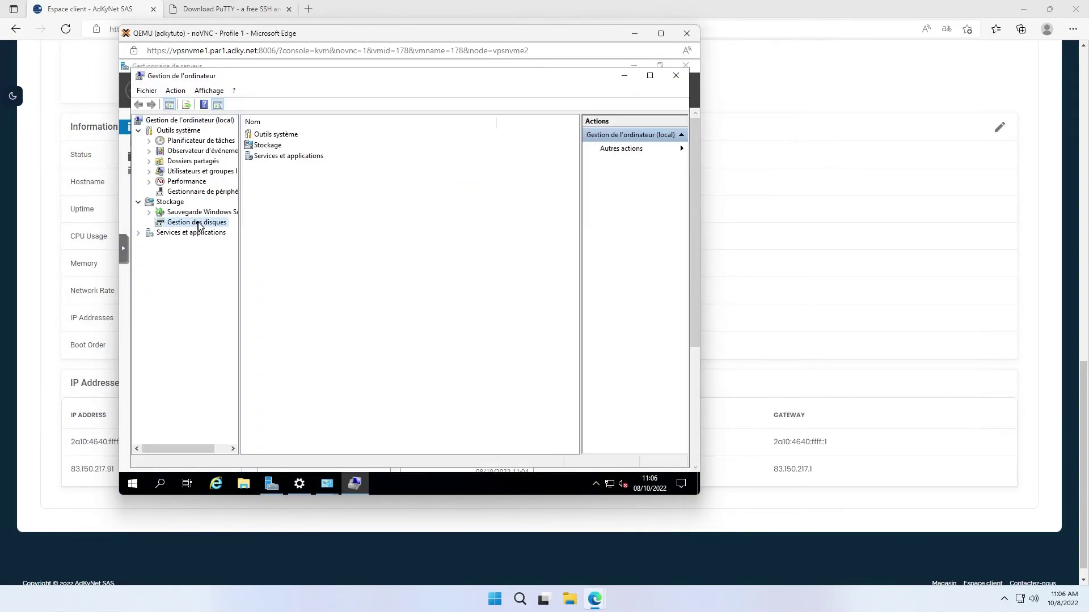
left_click(196, 222)
right_click(451, 322)
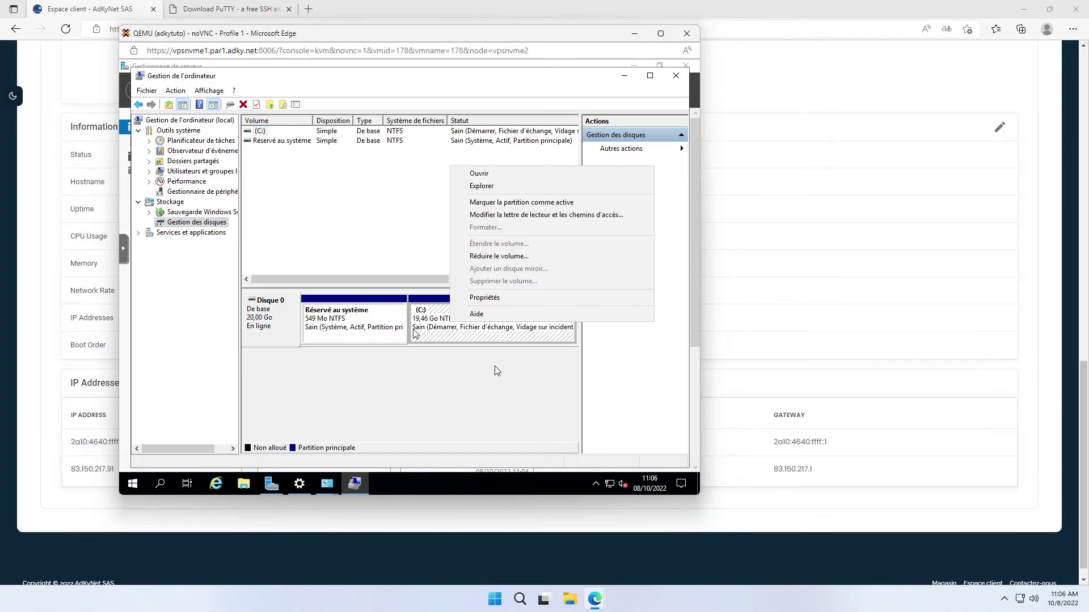
left_click(478, 373)
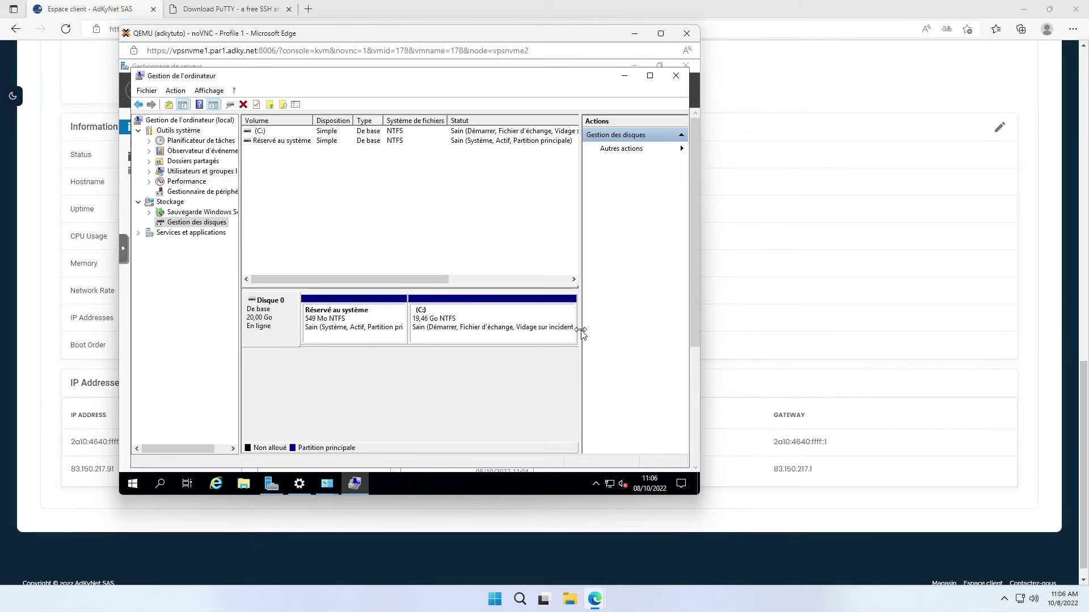
right_click(527, 333)
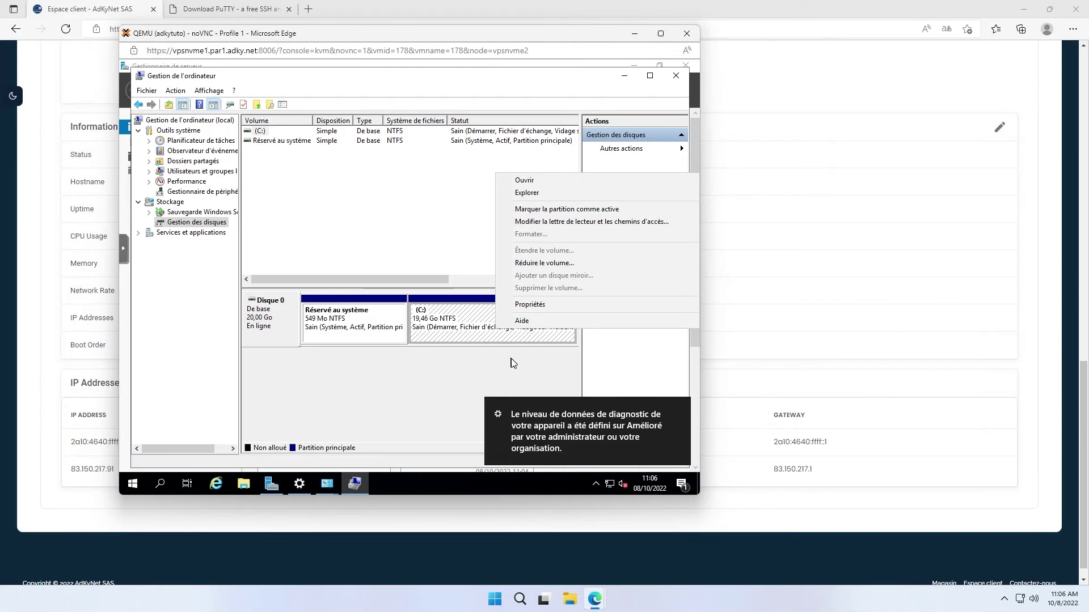
left_click(675, 75)
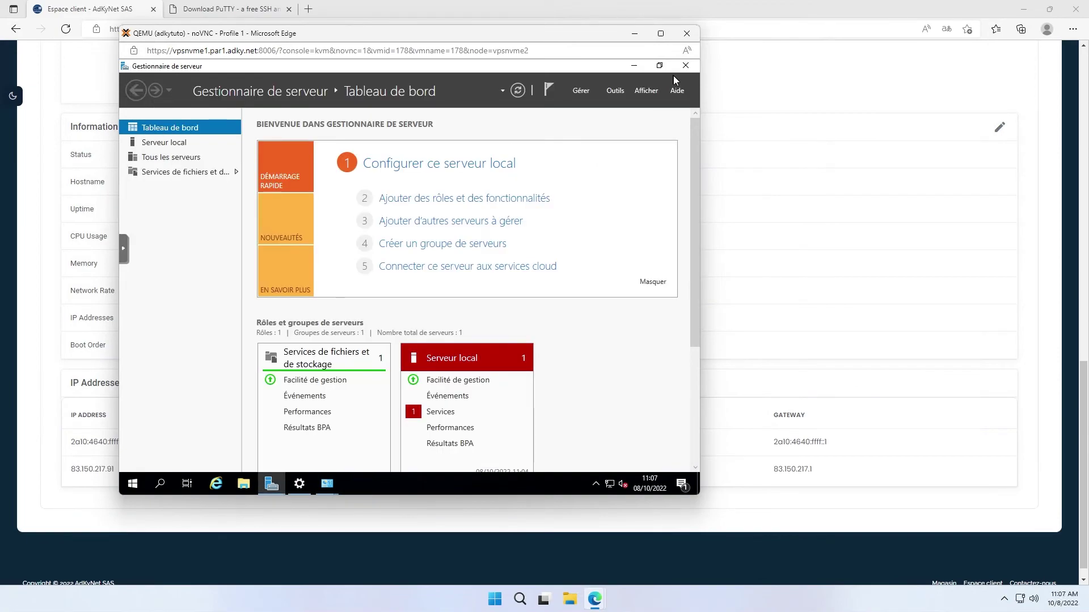